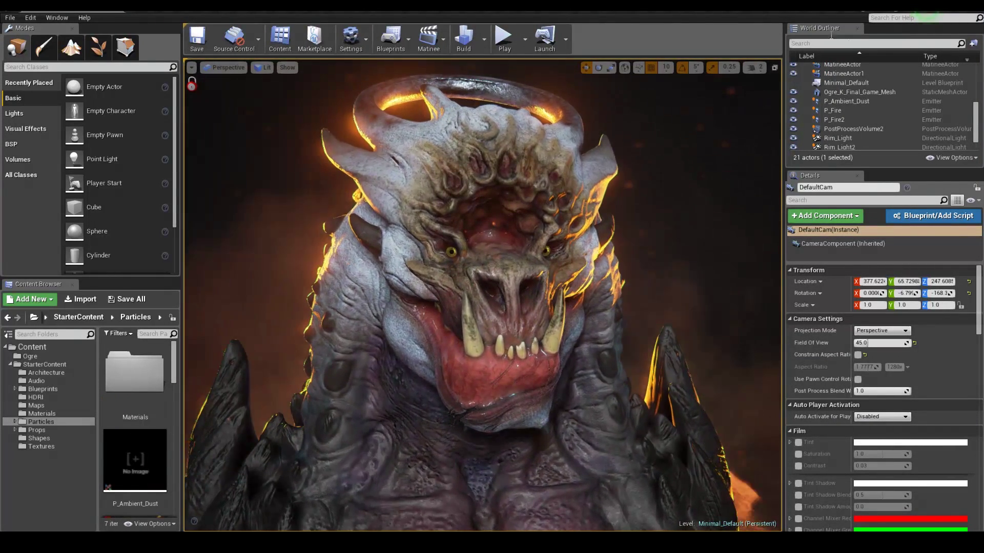
pyautogui.write('cam')
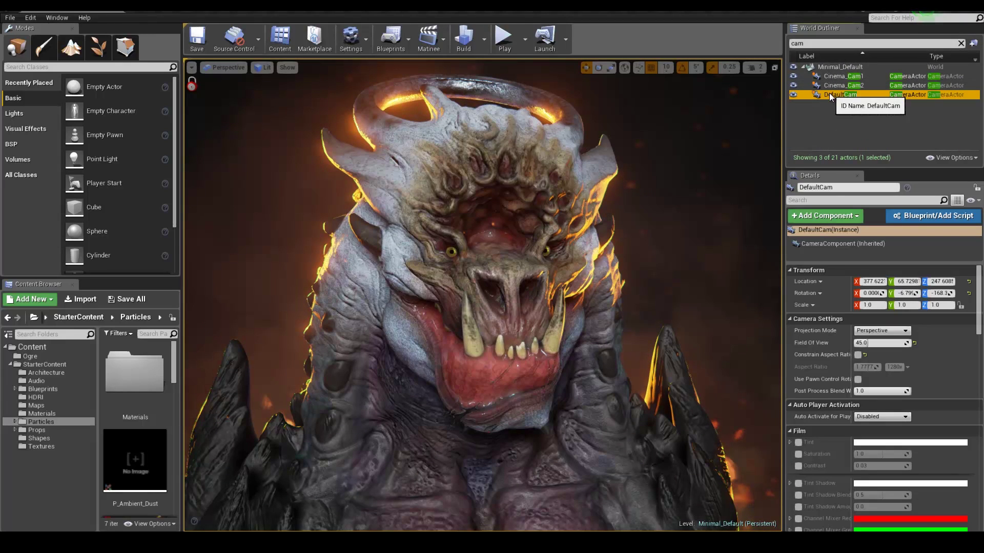
# Step: Select DefaultCam and enable Constrain Aspect Ratio to letterbox the ogre view
pyautogui.click(829, 94)
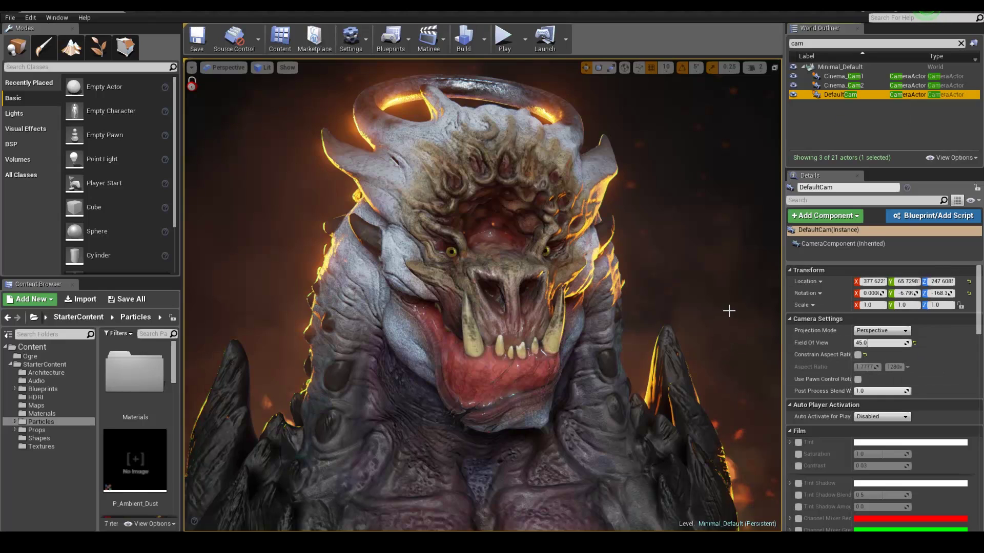
pyautogui.click(859, 354)
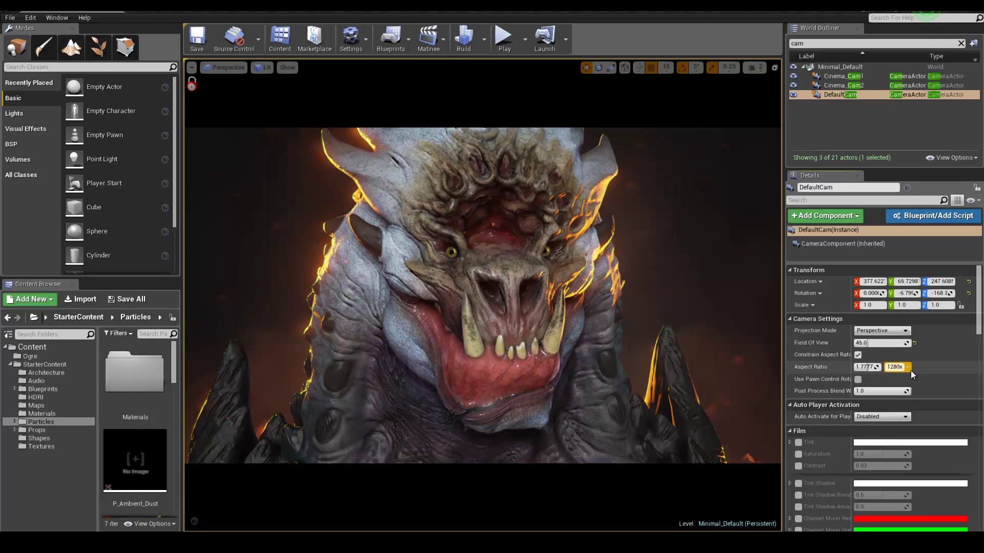
# Step: Set DefaultCam's aspect ratio to the 852x480 widescreen preset
pyautogui.click(858, 354)
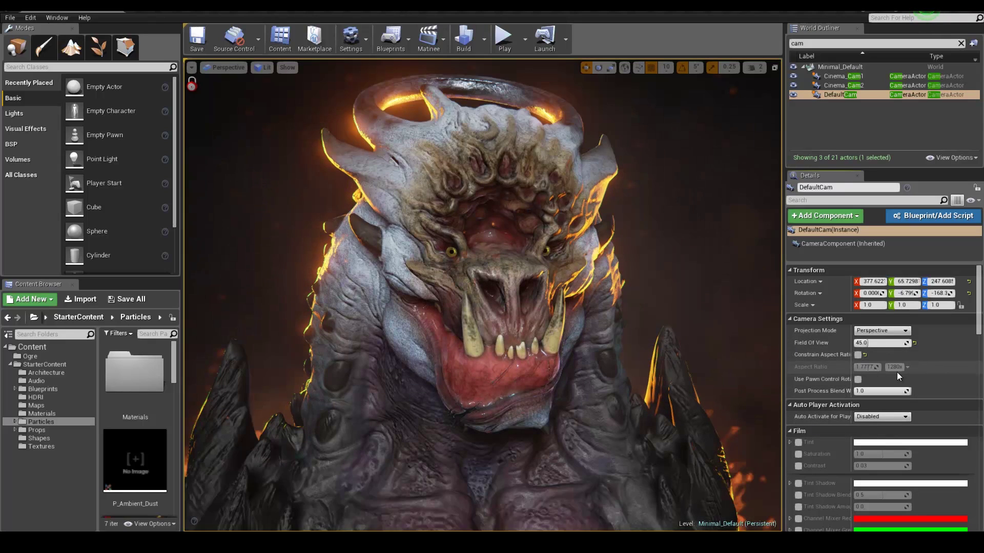
pyautogui.click(858, 355)
pyautogui.click(907, 367)
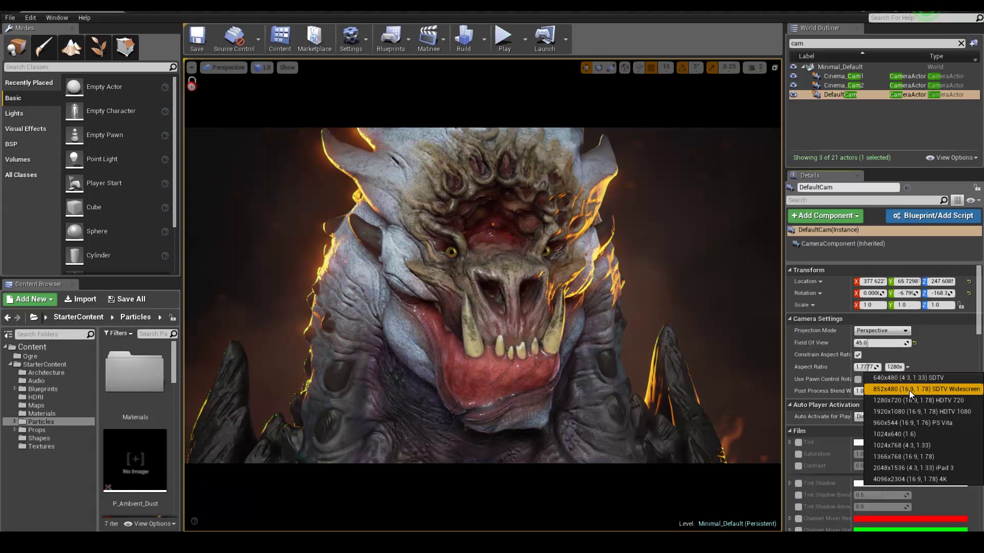
pyautogui.click(908, 390)
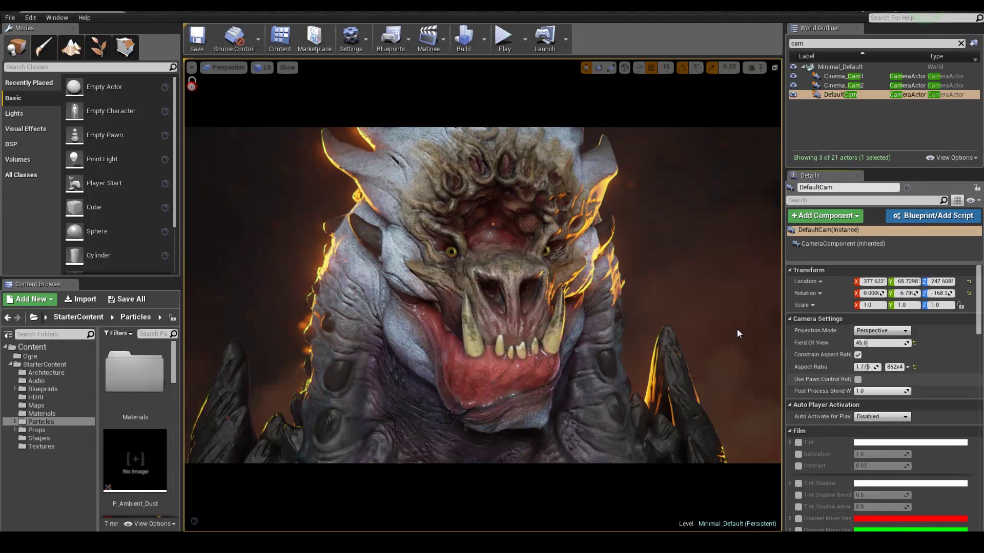
# Step: Frame the ogre closer, capture ScreenShot00006 with F9, and open it from the Screenshots folder
pyautogui.moveTo(628, 245)
pyautogui.mouseDown()
pyautogui.moveTo(634, 228)
pyautogui.moveTo(626, 225)
pyautogui.mouseUp()
pyautogui.click(614, 259)
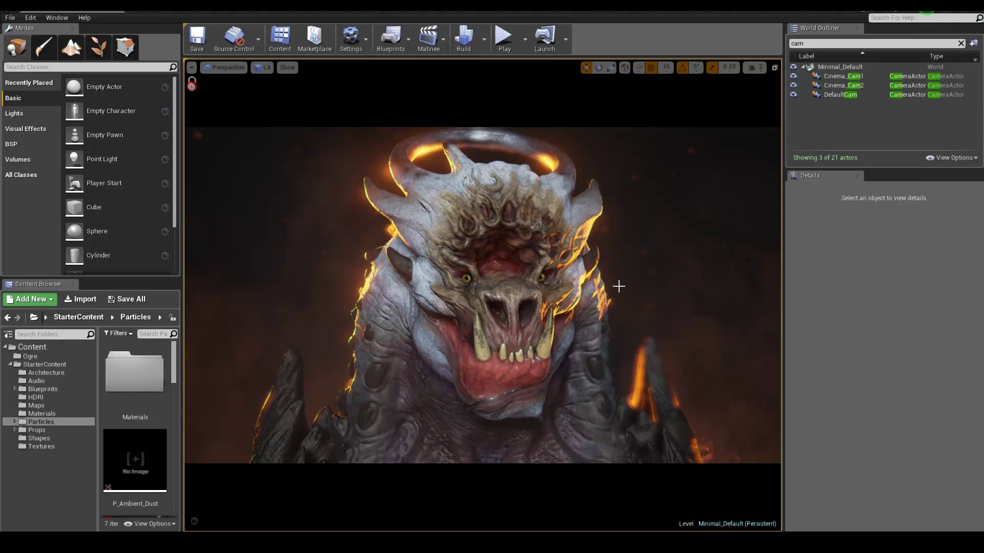
pyautogui.press('F9')
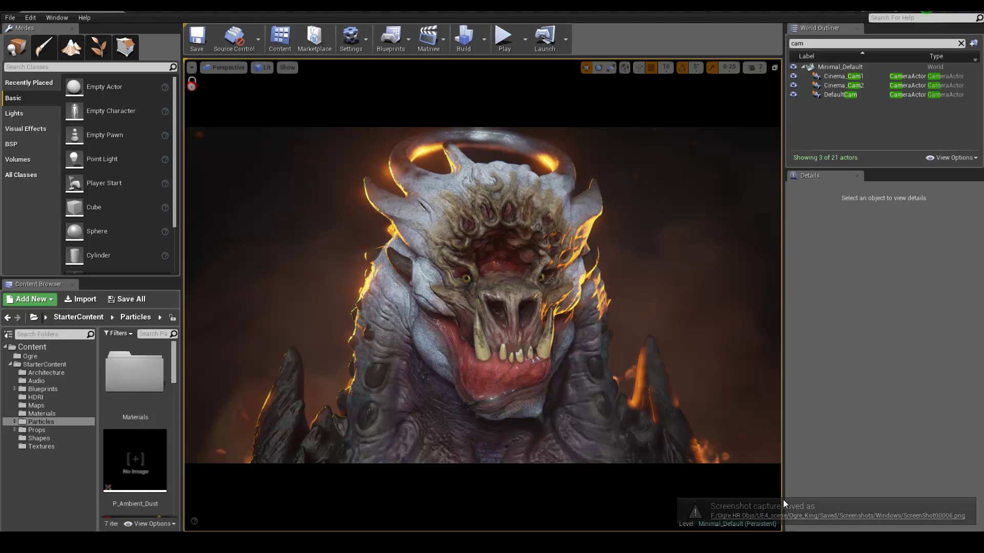
pyautogui.moveTo(983, 115); pyautogui.dragTo(599, 114)
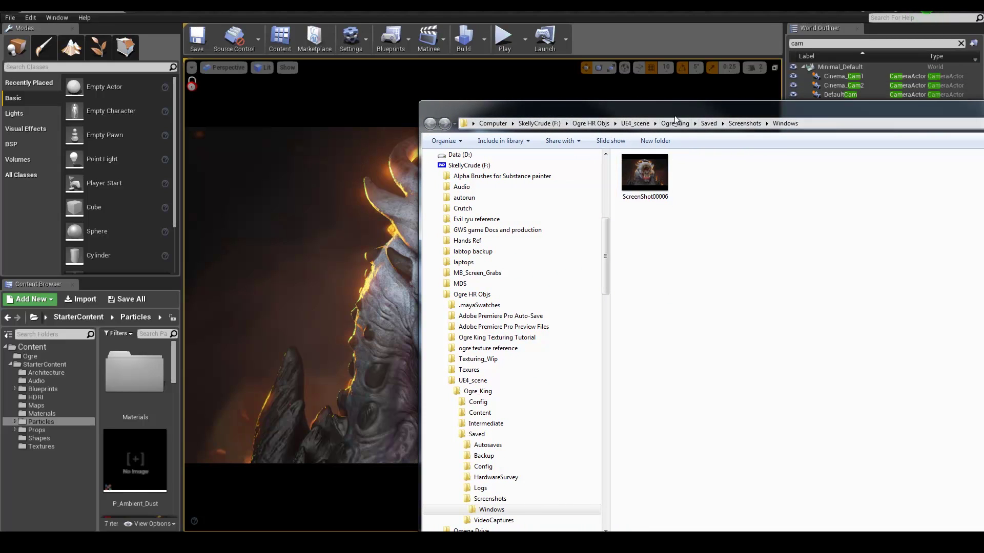
pyautogui.doubleClick(649, 173)
pyautogui.scroll(1, 600, 277)
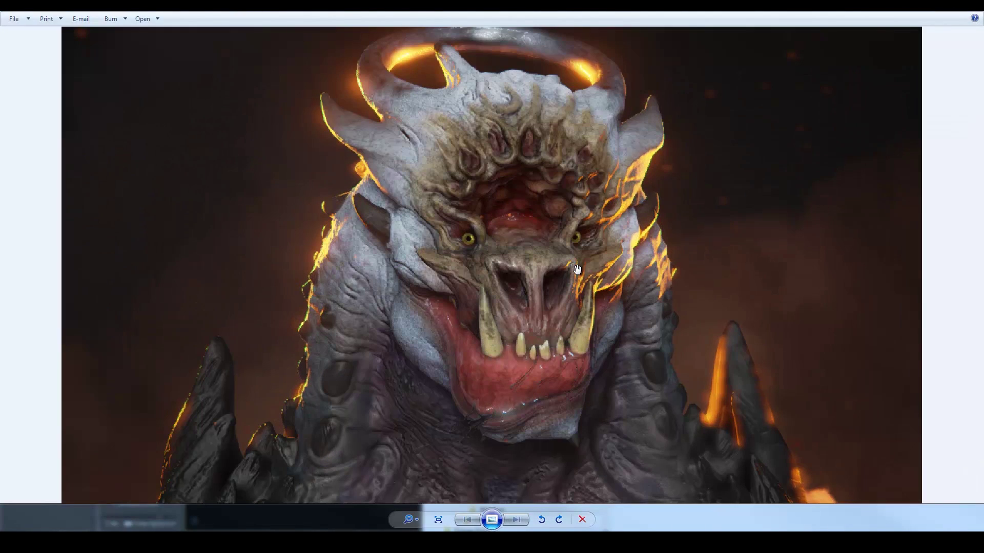
pyautogui.scroll(1, 596, 256)
pyautogui.scroll(-1, 596, 257)
pyautogui.scroll(-1, 596, 256)
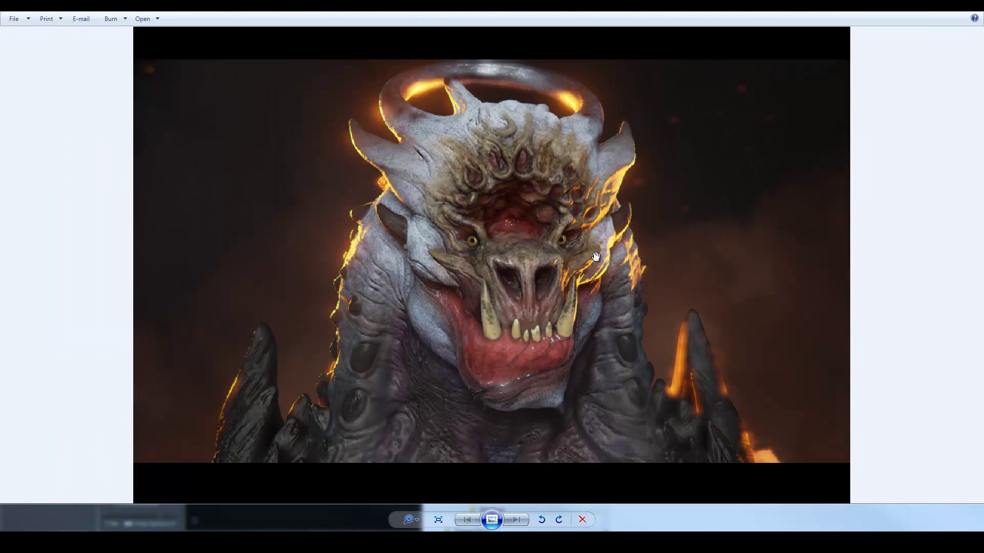
pyautogui.scroll(-1, 596, 256)
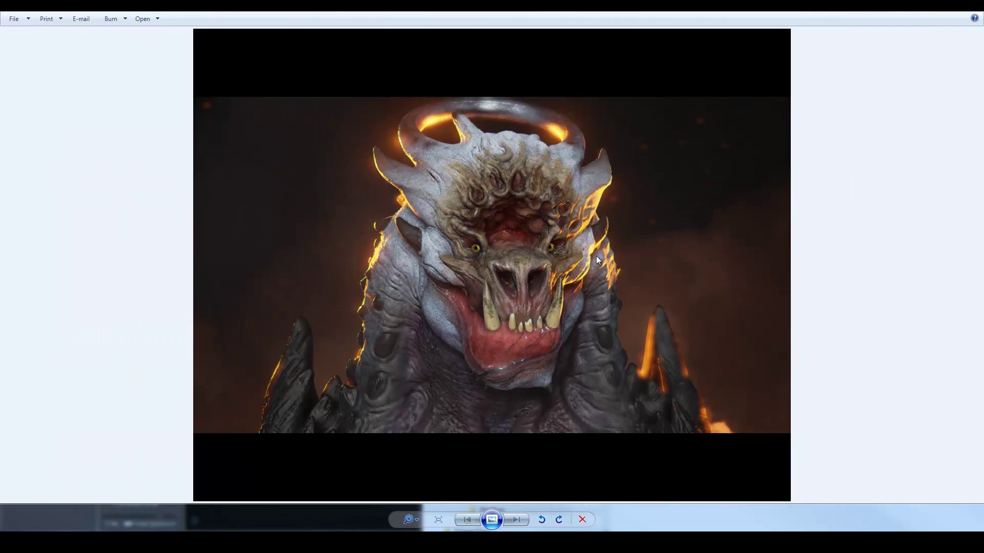
pyautogui.press('Escape')
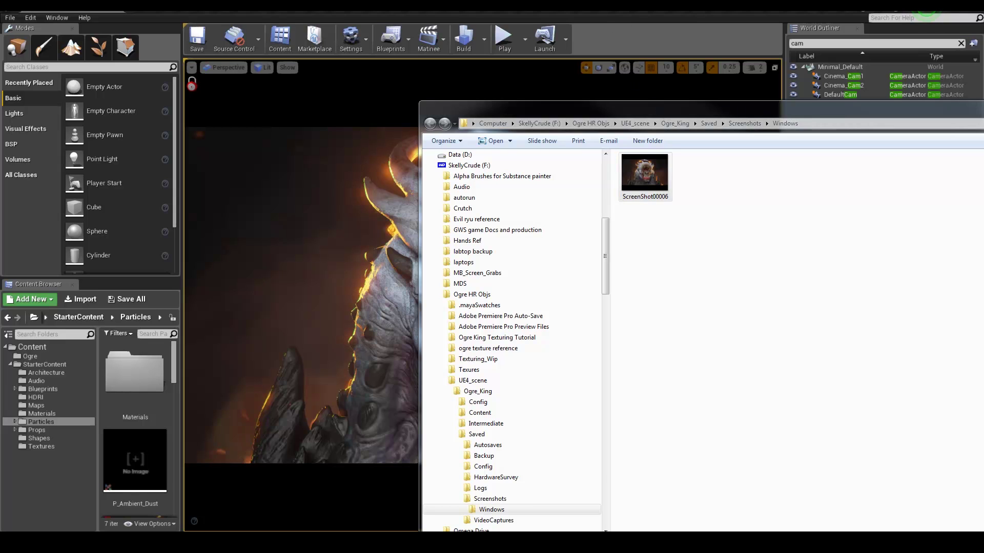
# Step: Minimize Explorer and capture a double-resolution shot with the console command 'HighResShot 2'
pyautogui.click(928, 15)
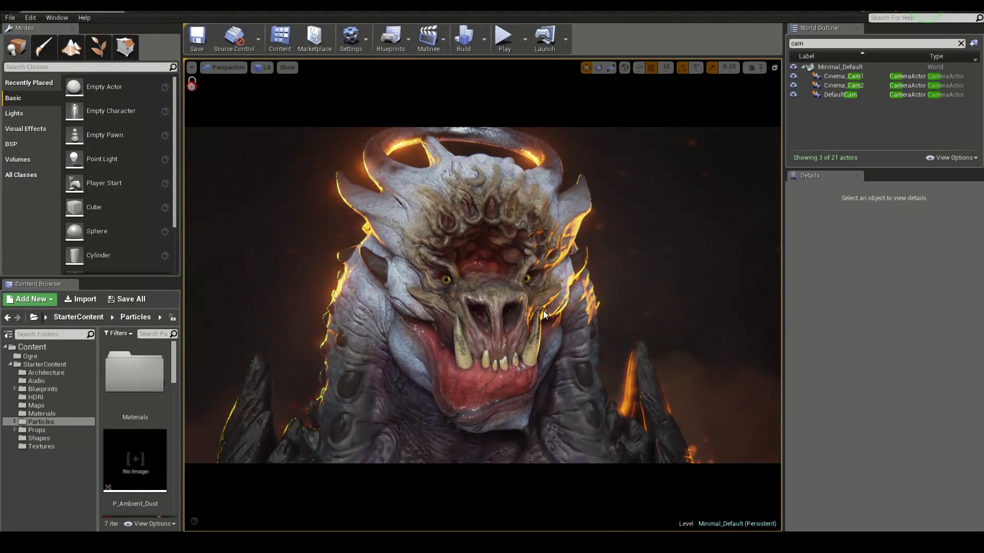
pyautogui.press('`')
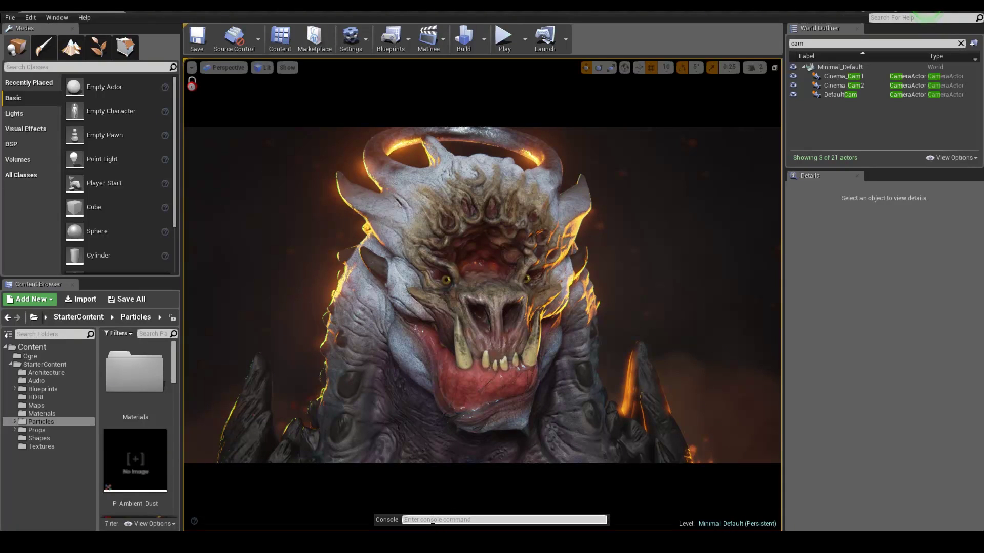
pyautogui.write('High')
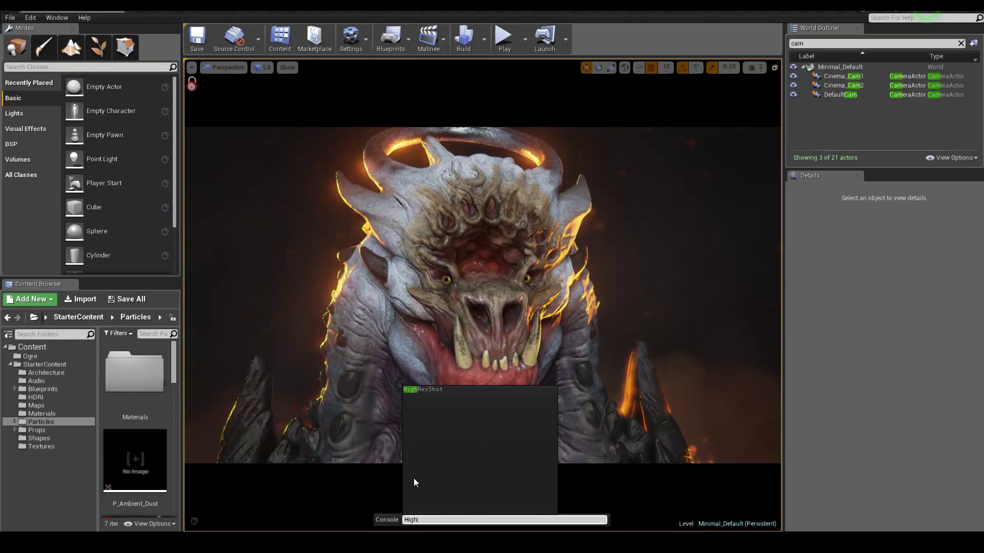
pyautogui.click(425, 390)
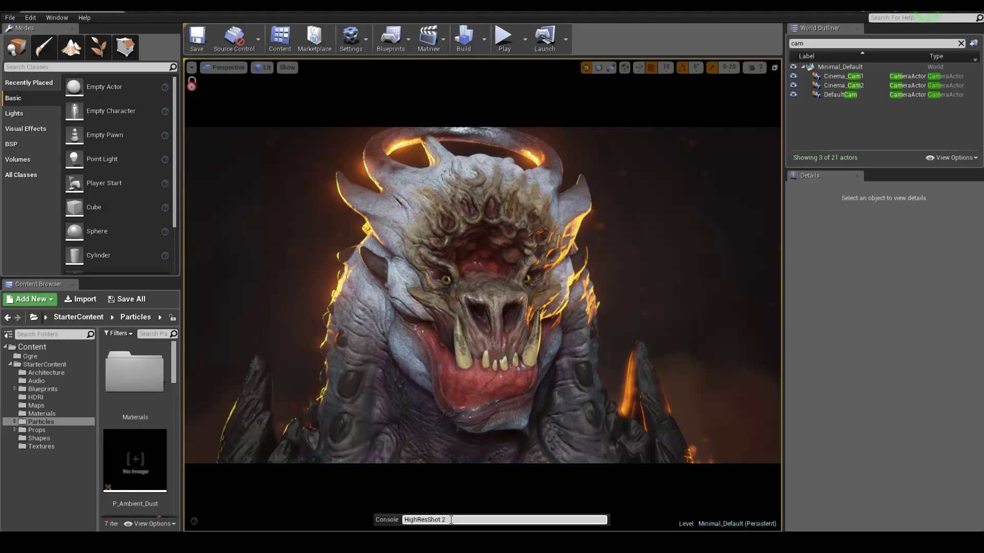
pyautogui.press('Return')
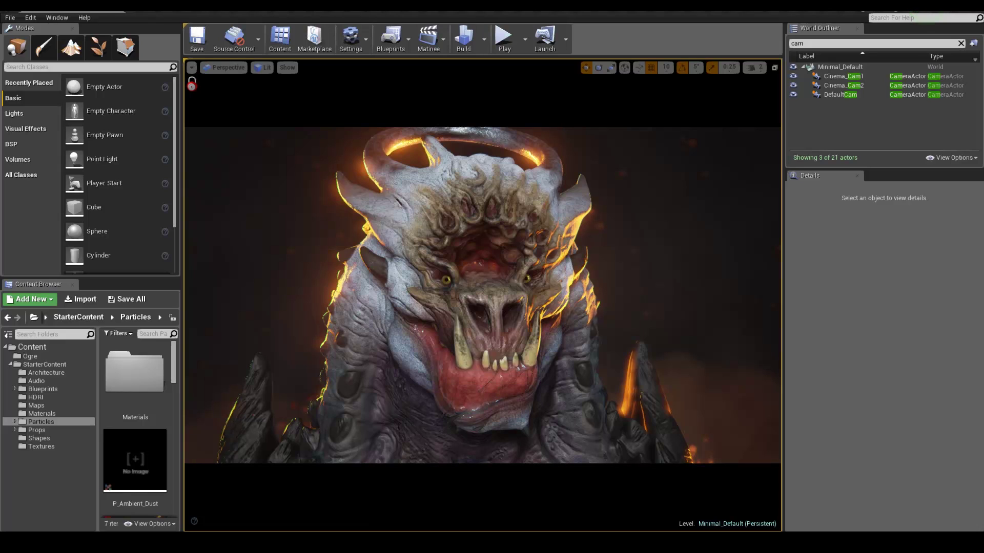
pyautogui.moveTo(796, 115); pyautogui.dragTo(661, 119)
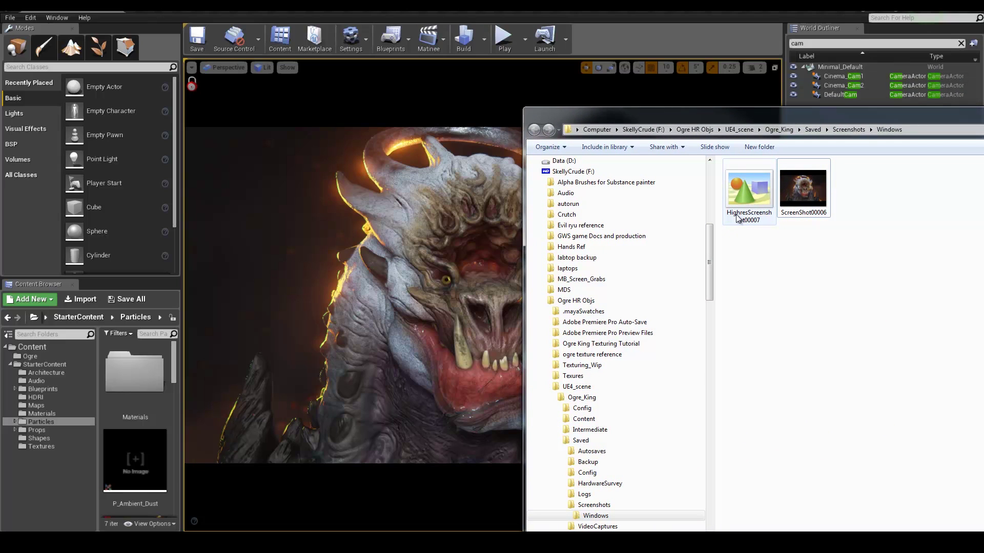
# Step: Reposition the Explorer window and open HighresScreenshot00007
pyautogui.moveTo(801, 113); pyautogui.dragTo(777, 102)
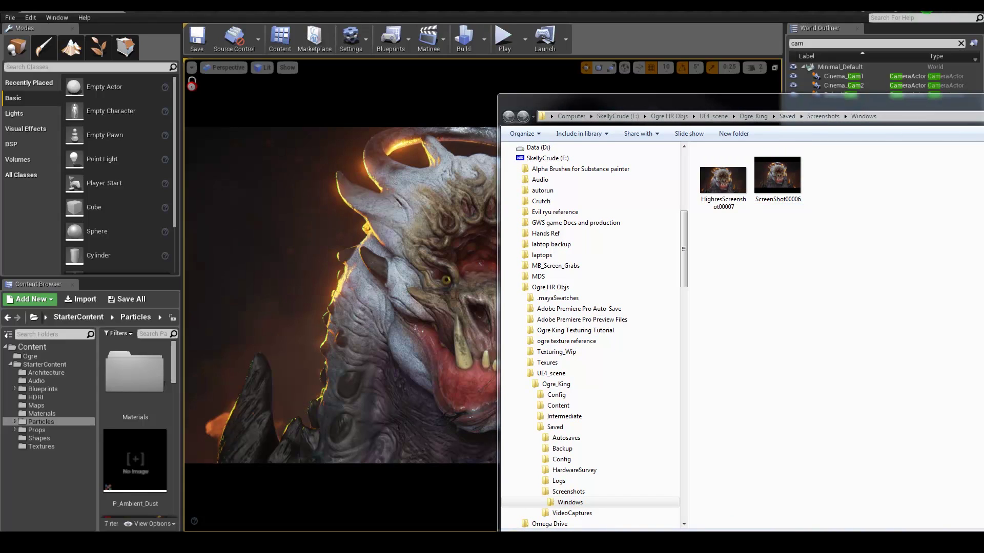
pyautogui.doubleClick(724, 189)
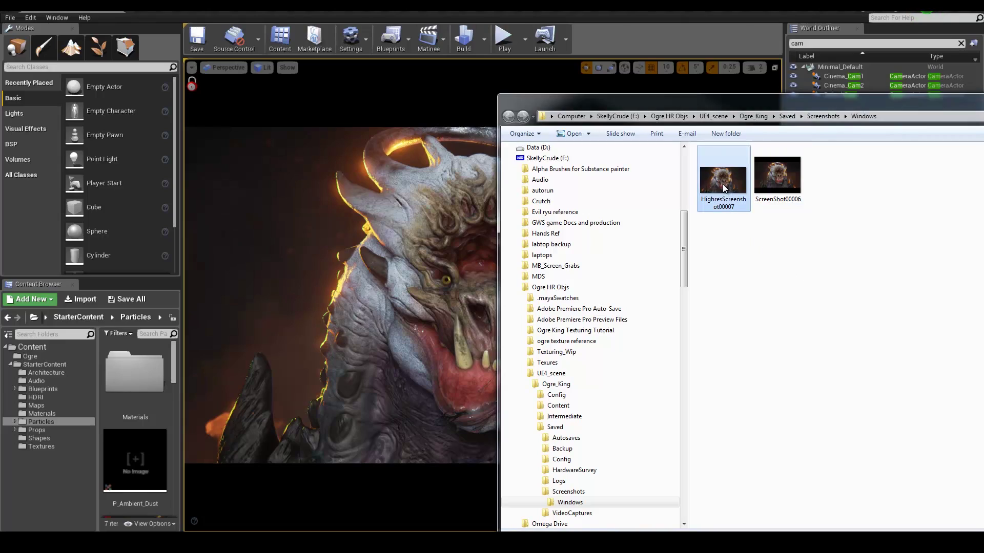
pyautogui.scroll(2, 487, 215)
pyautogui.scroll(-1, 488, 214)
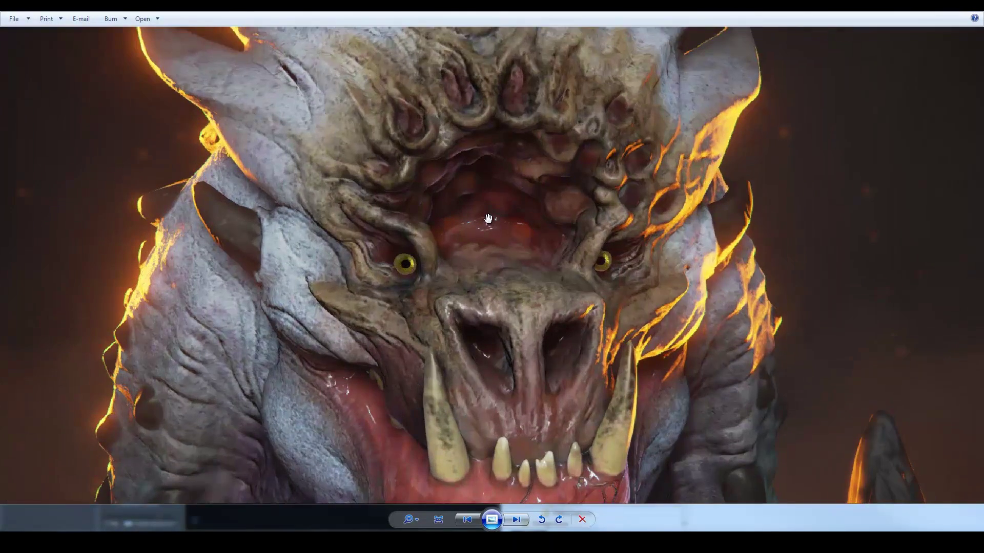
pyautogui.scroll(2, 488, 215)
pyautogui.scroll(-2, 488, 214)
pyautogui.scroll(1, 487, 214)
pyautogui.scroll(-1, 701, 146)
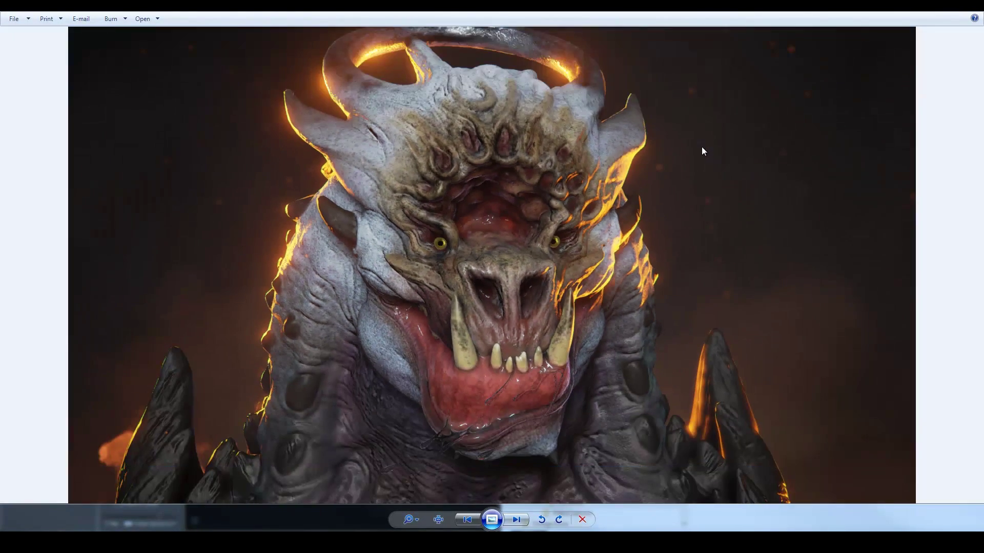
# Step: Open ScreenShot00006 in a second Photo Viewer placed beside HighresScreenshot00007
pyautogui.rightClick(492, 194)
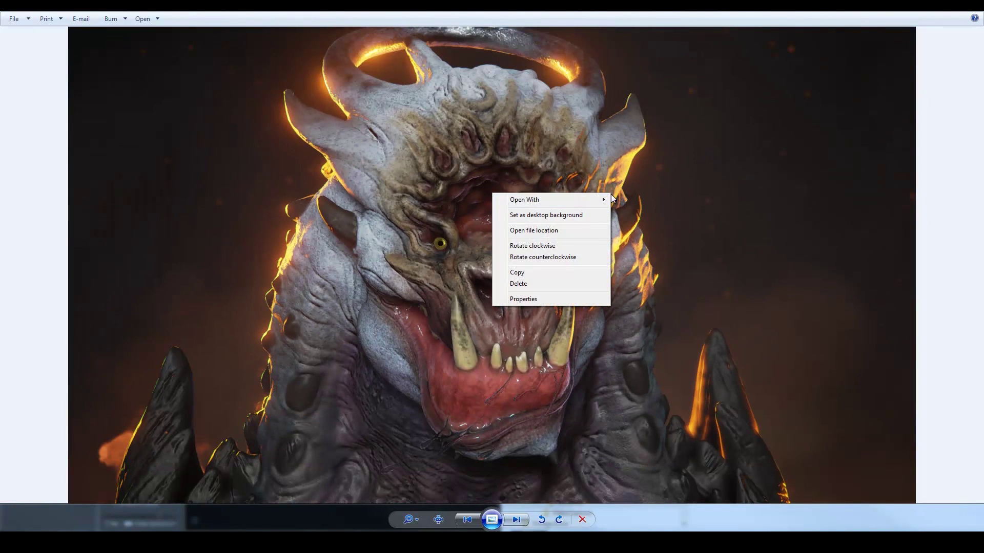
pyautogui.click(900, 157)
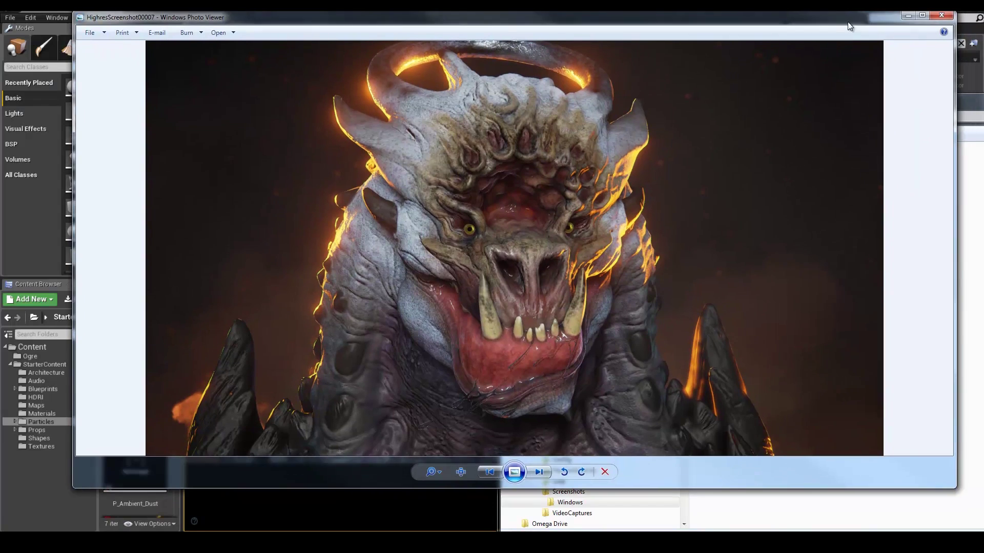
pyautogui.moveTo(883, 12); pyautogui.dragTo(695, 29)
pyautogui.click(868, 104)
pyautogui.doubleClick(775, 171)
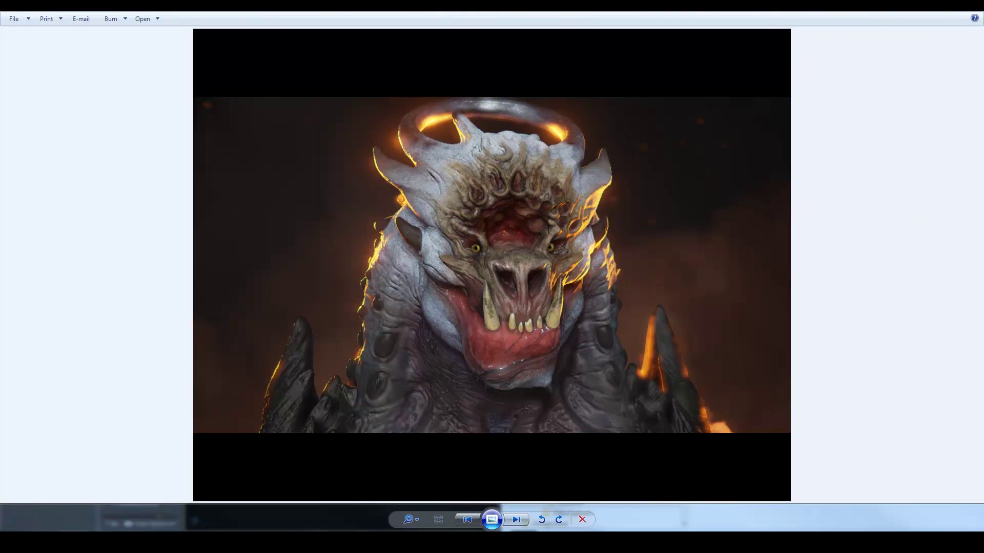
pyautogui.moveTo(602, 5); pyautogui.dragTo(602, 51)
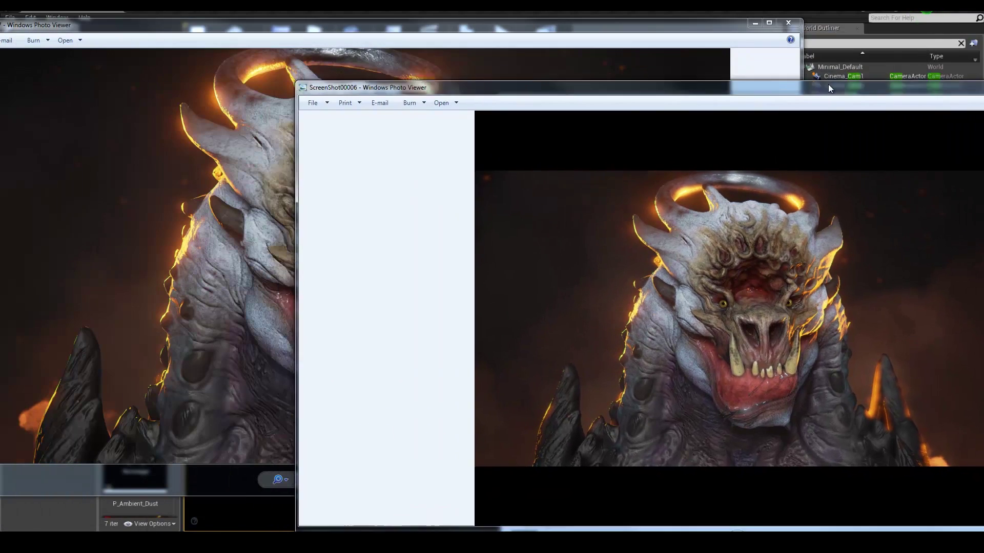
pyautogui.moveTo(530, 44); pyautogui.dragTo(869, 49)
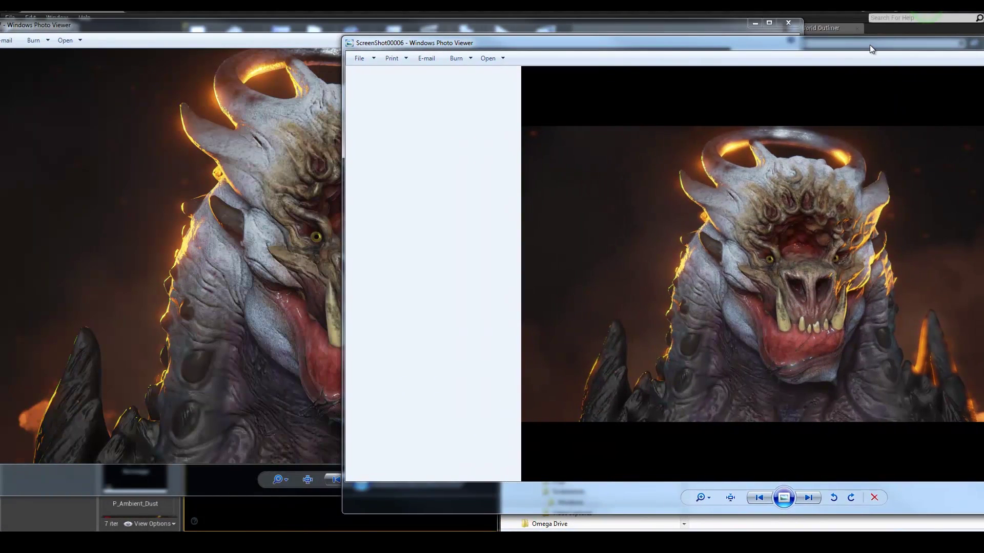
# Step: Zoom into both screenshots to compare them, then close the front viewer
pyautogui.click(731, 497)
pyautogui.click(244, 297)
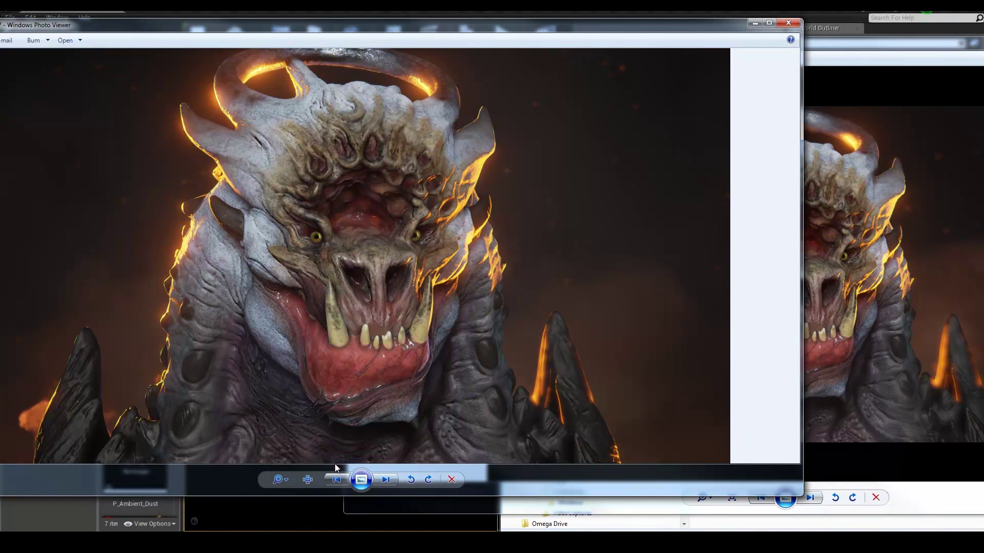
pyautogui.click(315, 480)
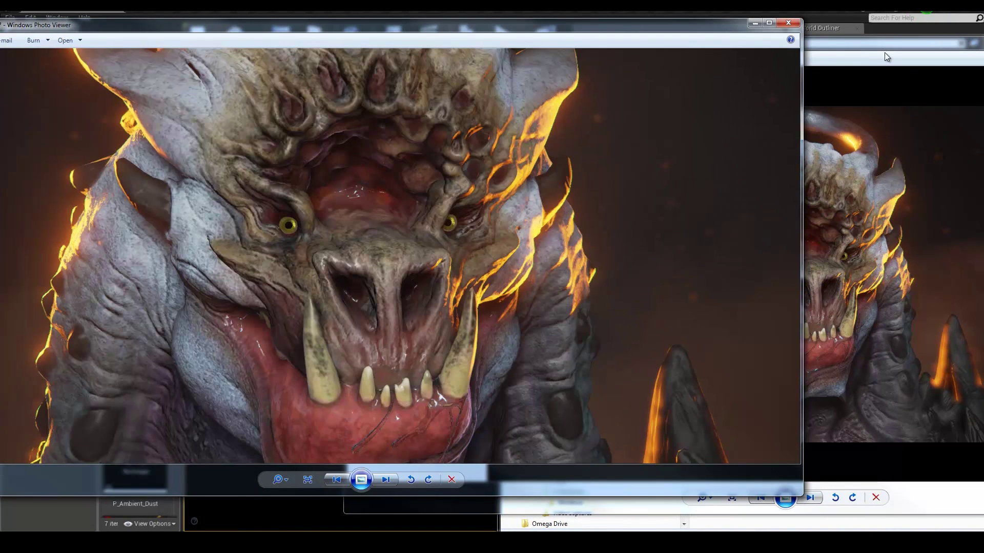
pyautogui.click(859, 40)
pyautogui.click(272, 250)
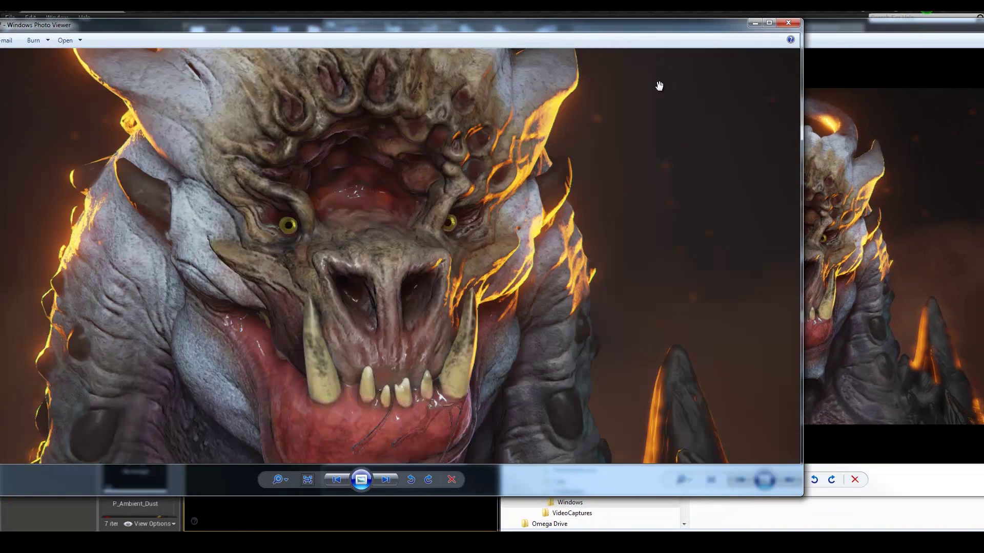
pyautogui.click(788, 23)
# Step: Close the ScreenShot00006 viewer and move Explorer into full view
pyautogui.moveTo(931, 34); pyautogui.dragTo(759, 44)
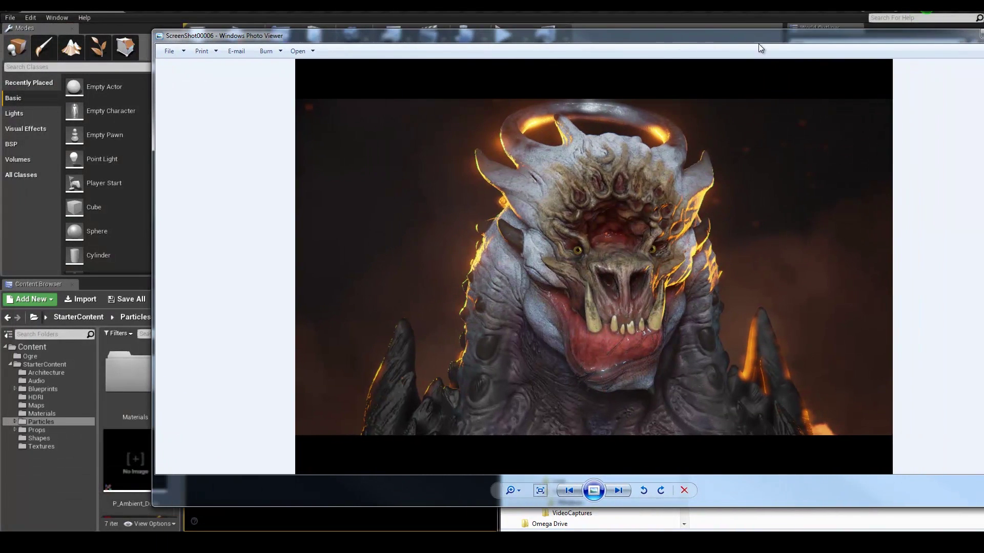
pyautogui.hotkey('alt', 'F4')
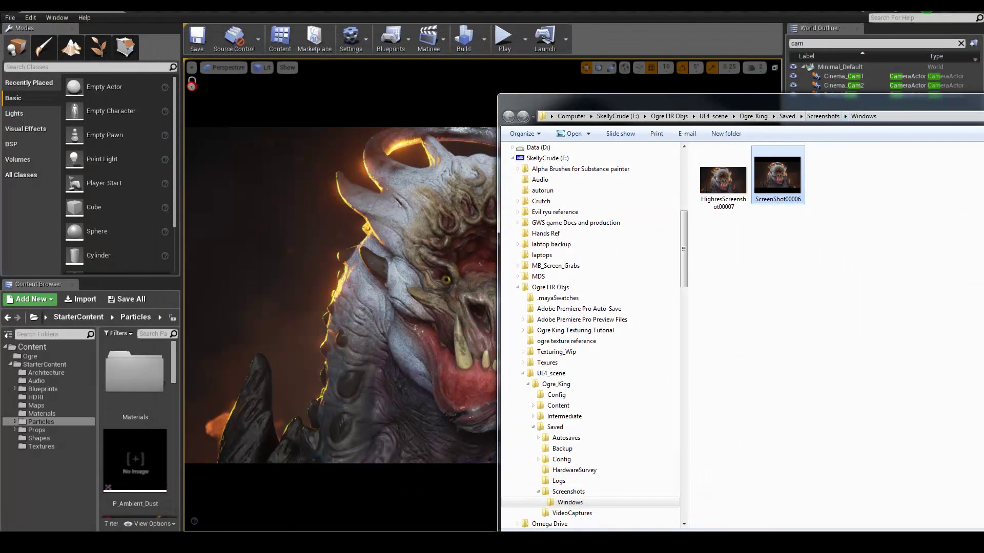
pyautogui.moveTo(910, 104); pyautogui.dragTo(587, 71)
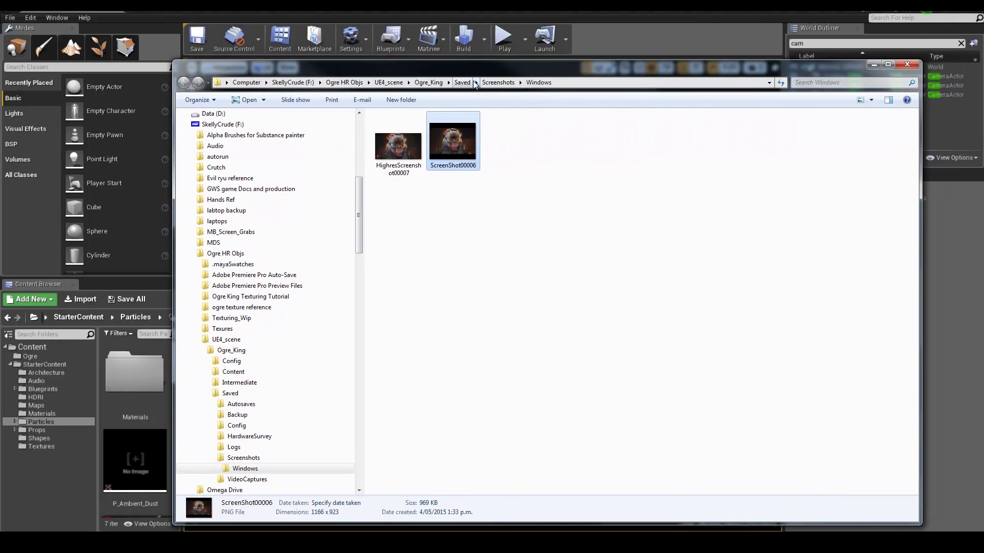
# Step: Browse from Ogre_King to Saved > Screenshots > Windows, then minimize Explorer
pyautogui.click(428, 83)
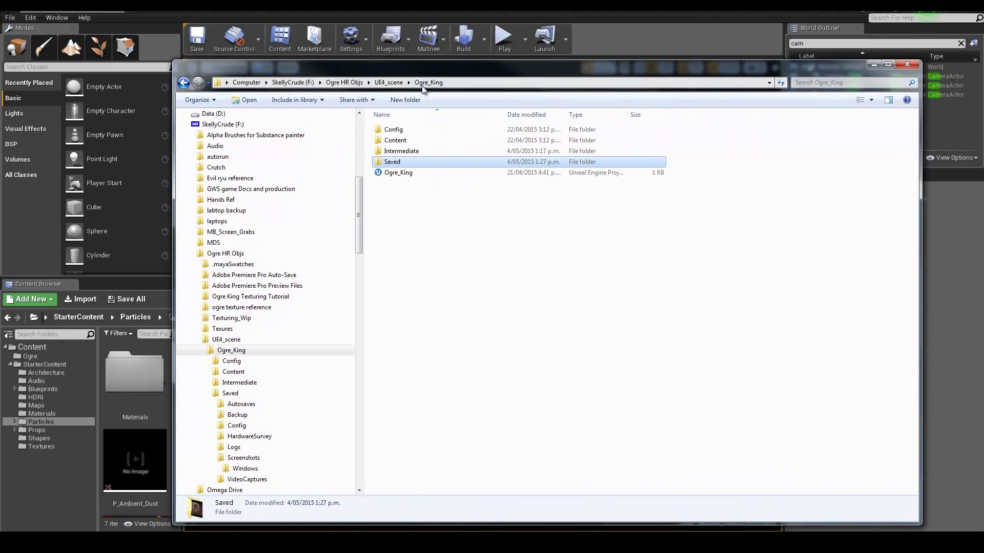
pyautogui.doubleClick(391, 164)
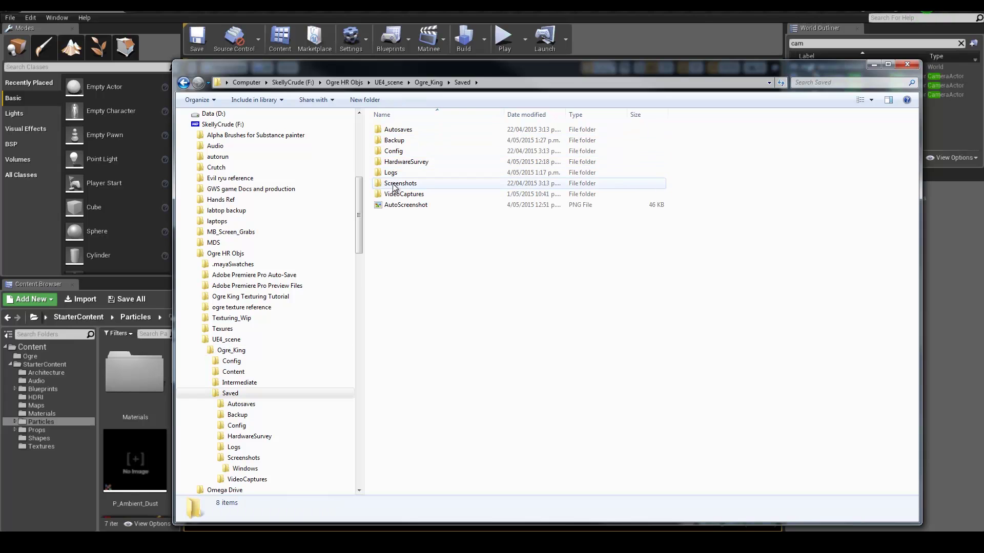
pyautogui.doubleClick(401, 183)
pyautogui.doubleClick(392, 131)
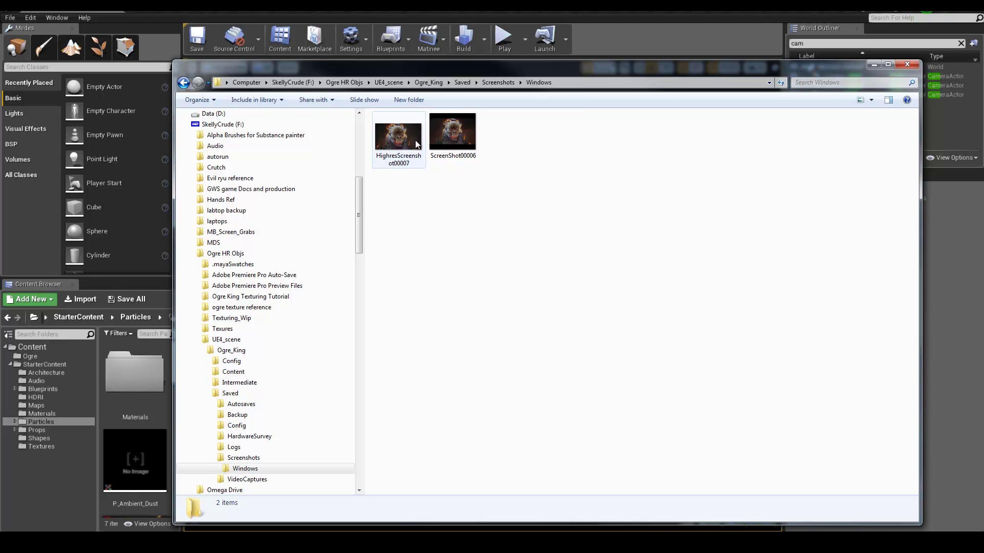
pyautogui.click(877, 64)
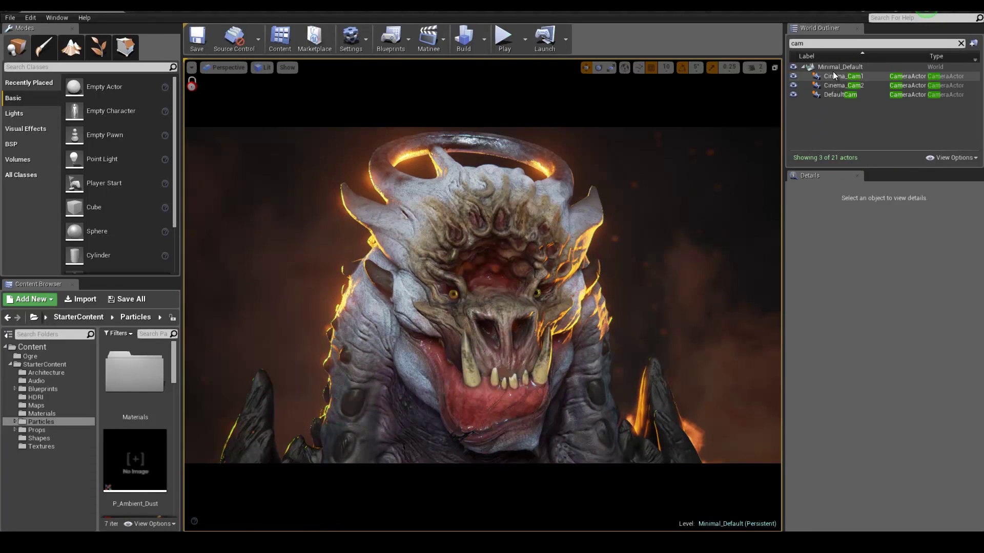
# Step: Set DefaultCam's aspect ratio to the 4K preset
pyautogui.click(830, 94)
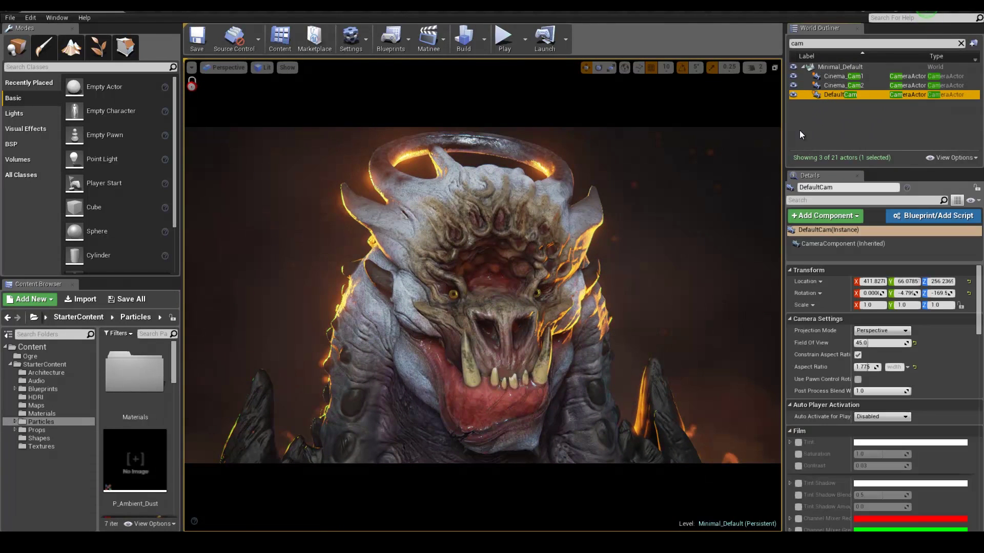
pyautogui.click(907, 367)
pyautogui.click(899, 478)
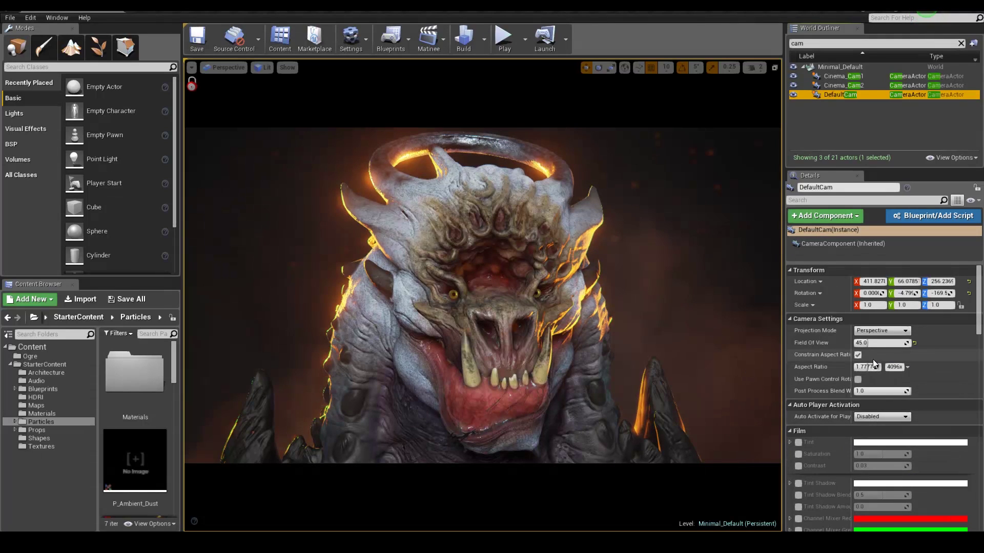
# Step: Nudge the camera, go fullscreen game view, and reopen HighresScreenshot00007 from the folder
pyautogui.moveTo(537, 295); pyautogui.dragTo(538, 290)
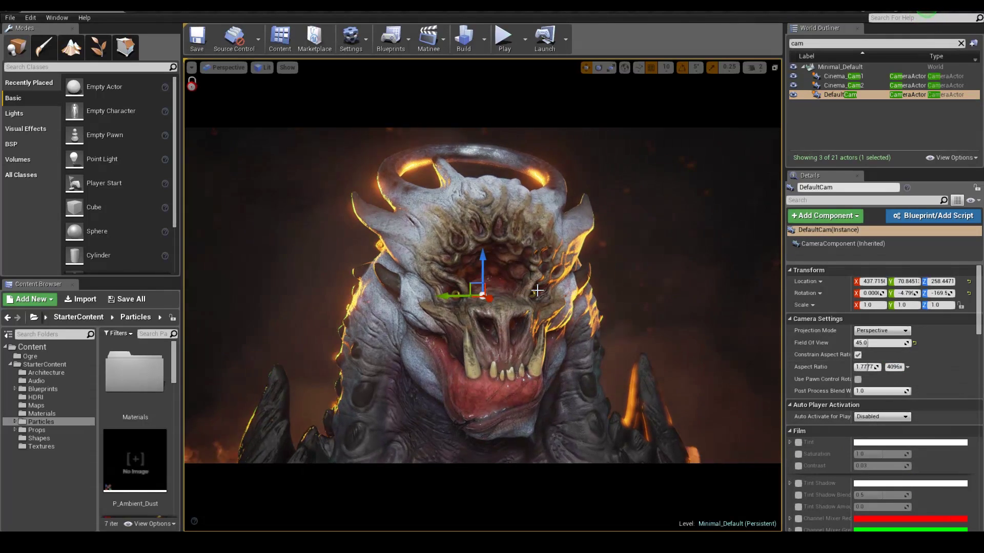
pyautogui.press('F11')
pyautogui.press('g')
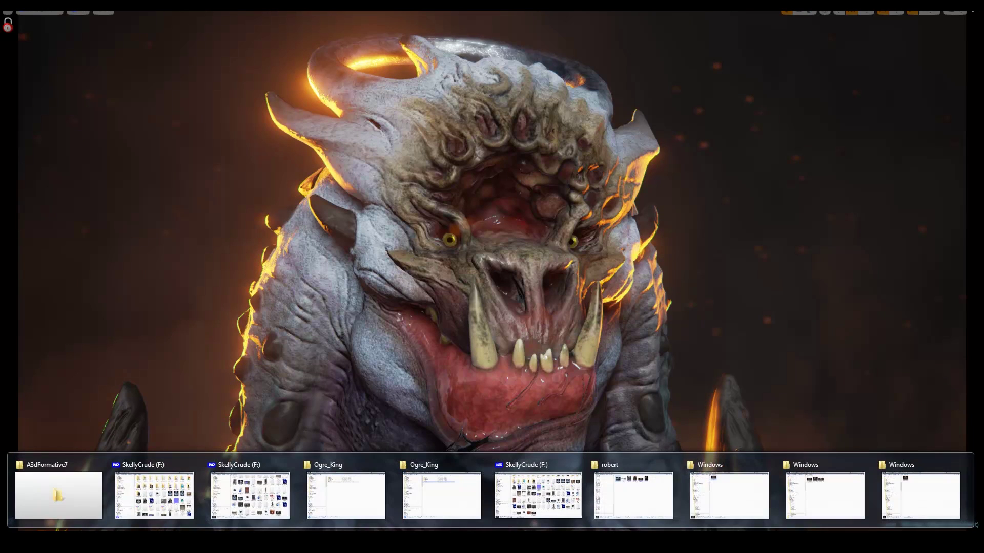
pyautogui.click(817, 487)
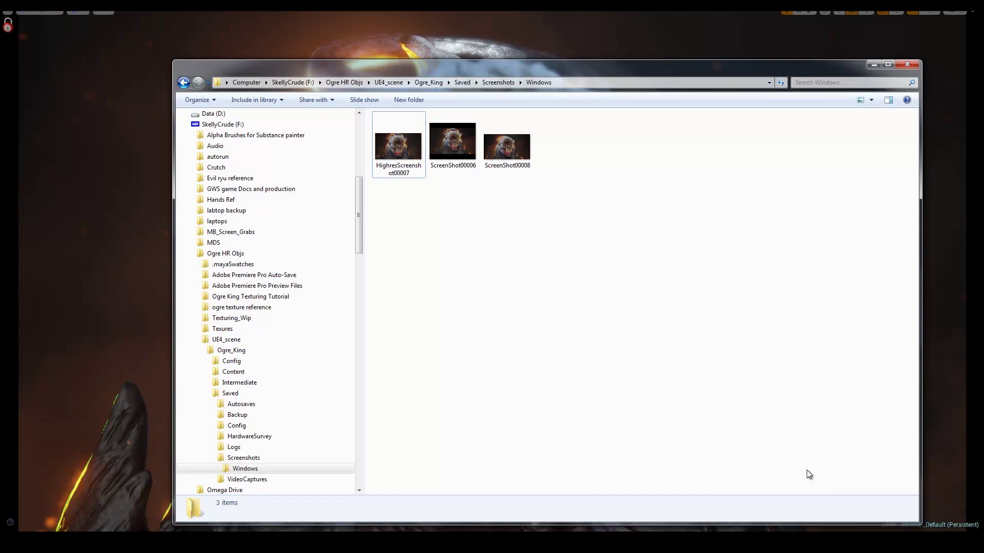
pyautogui.doubleClick(407, 150)
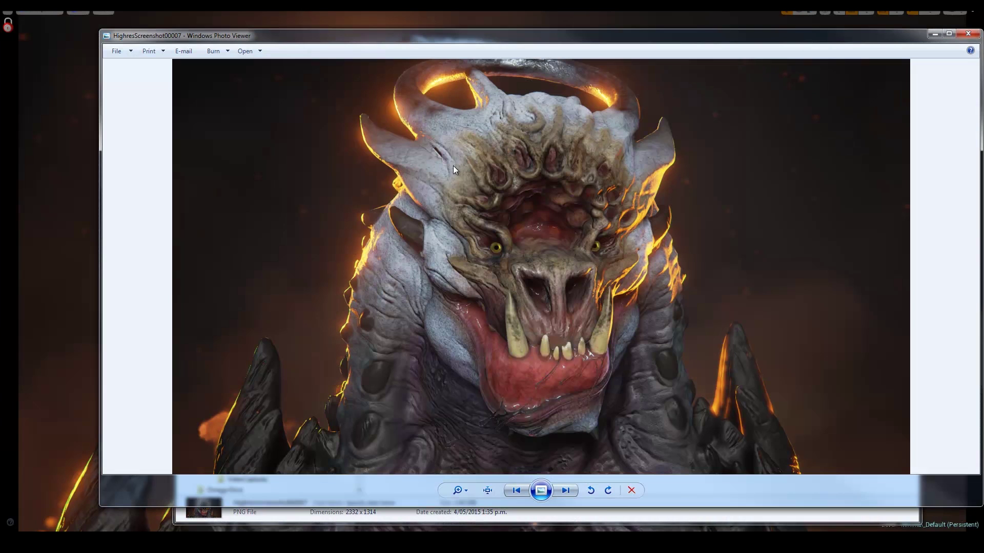
# Step: Advance to ScreenShot00008, pan and zoom it, and maximize then restore the viewer
pyautogui.press('Right')
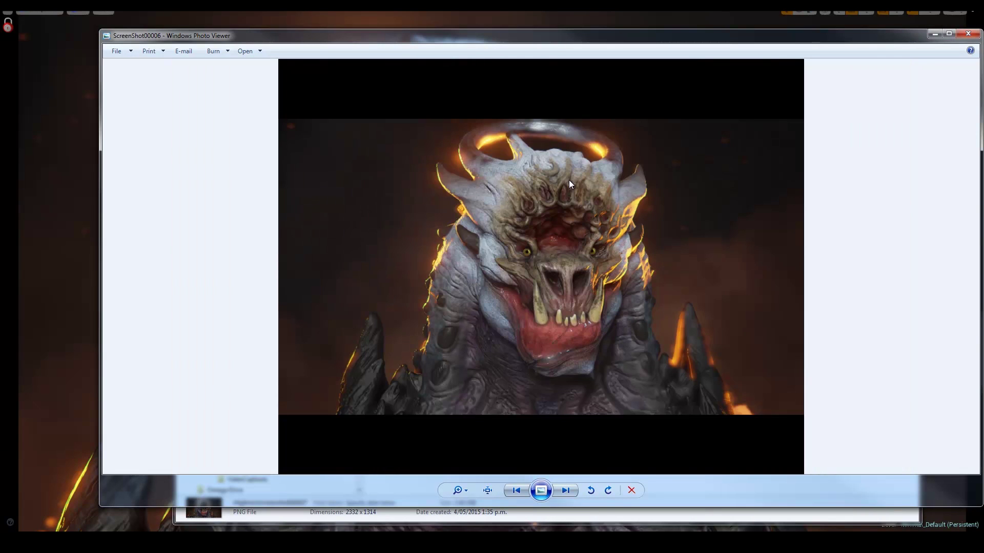
pyautogui.scroll(1, 505, 482)
pyautogui.moveTo(545, 391)
pyautogui.mouseDown()
pyautogui.moveTo(543, 344)
pyautogui.moveTo(576, 366)
pyautogui.mouseUp()
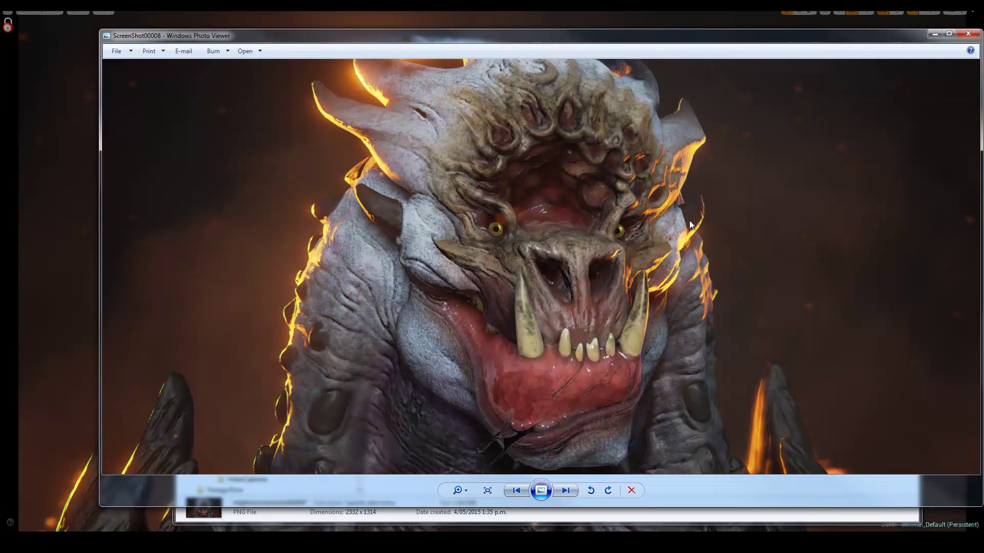
pyautogui.scroll(-1, 649, 263)
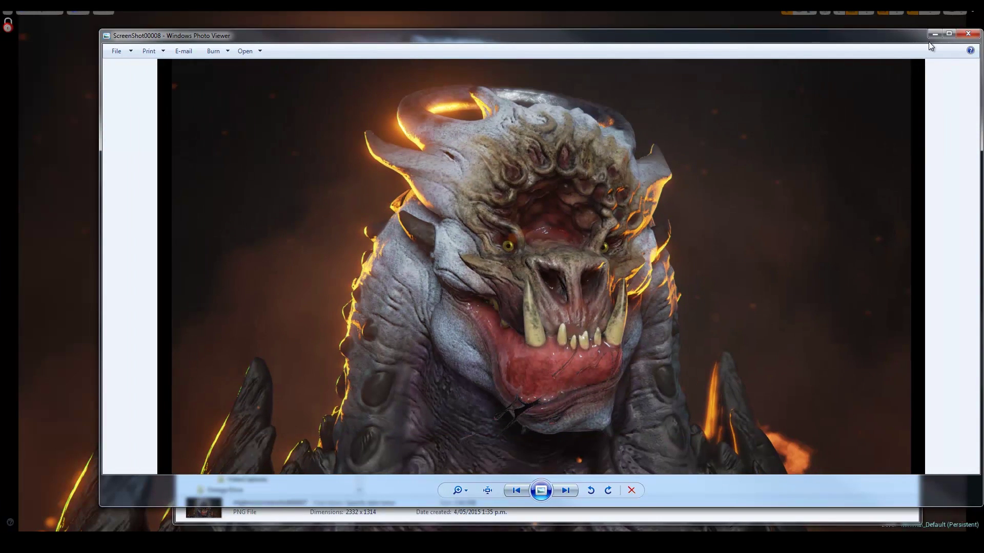
pyautogui.click(948, 34)
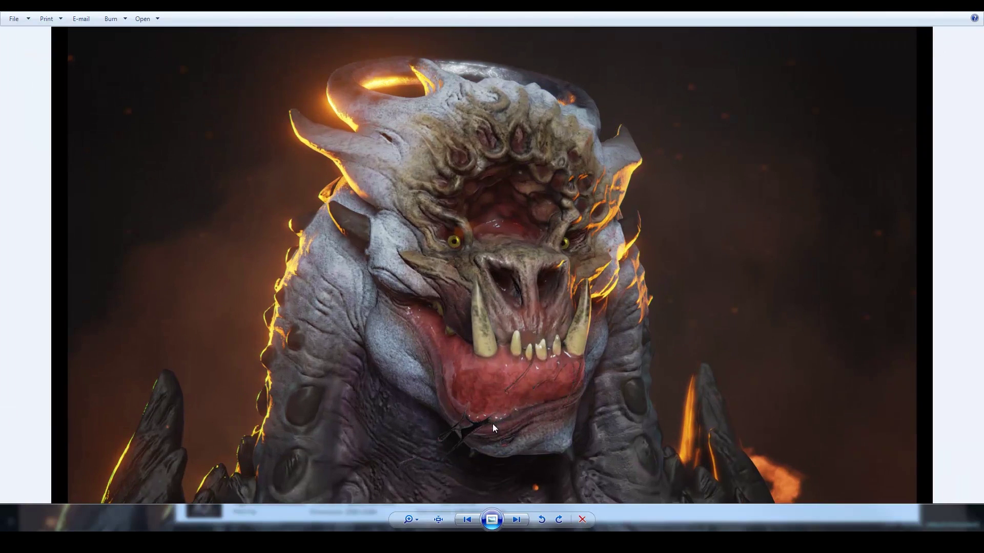
pyautogui.click(416, 521)
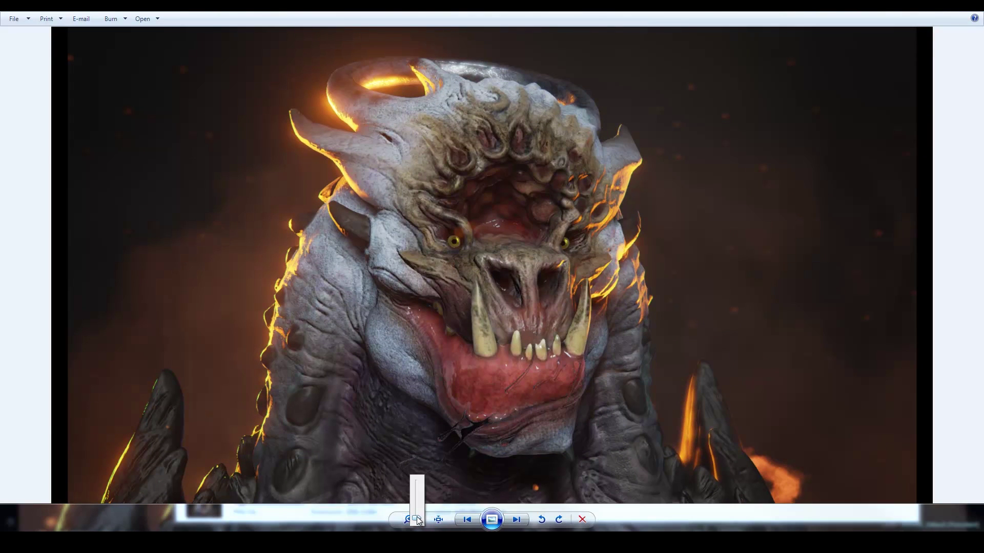
pyautogui.moveTo(416, 521); pyautogui.dragTo(418, 520)
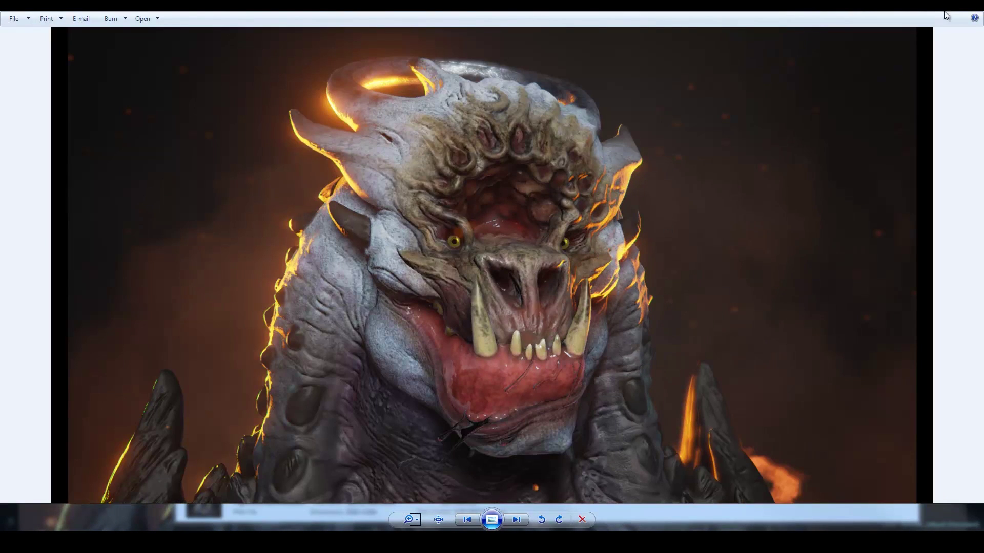
pyautogui.click(947, 10)
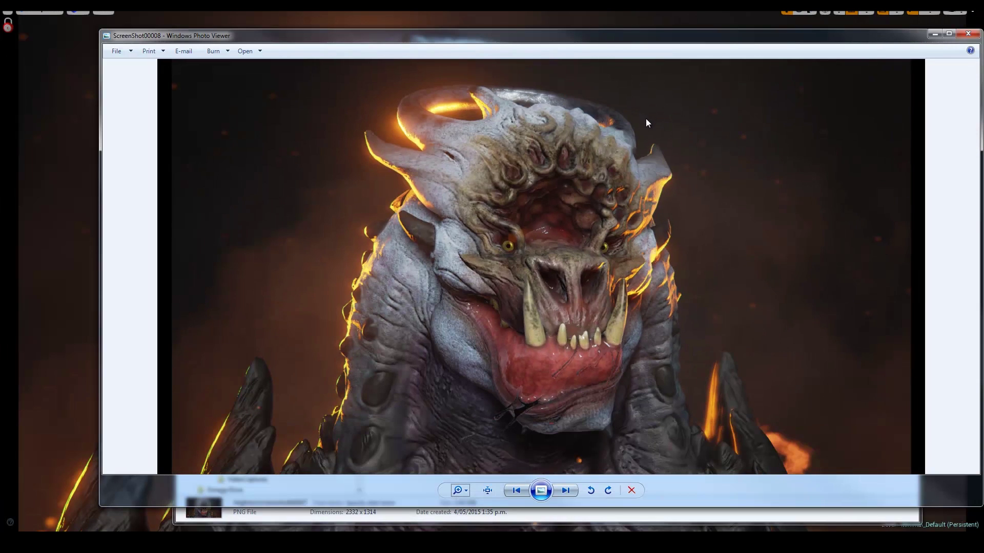
# Step: Resize and close the viewer, hide Explorer, and exit fullscreen with F11
pyautogui.moveTo(717, 35); pyautogui.dragTo(680, 14)
pyautogui.moveTo(938, 487); pyautogui.dragTo(761, 530)
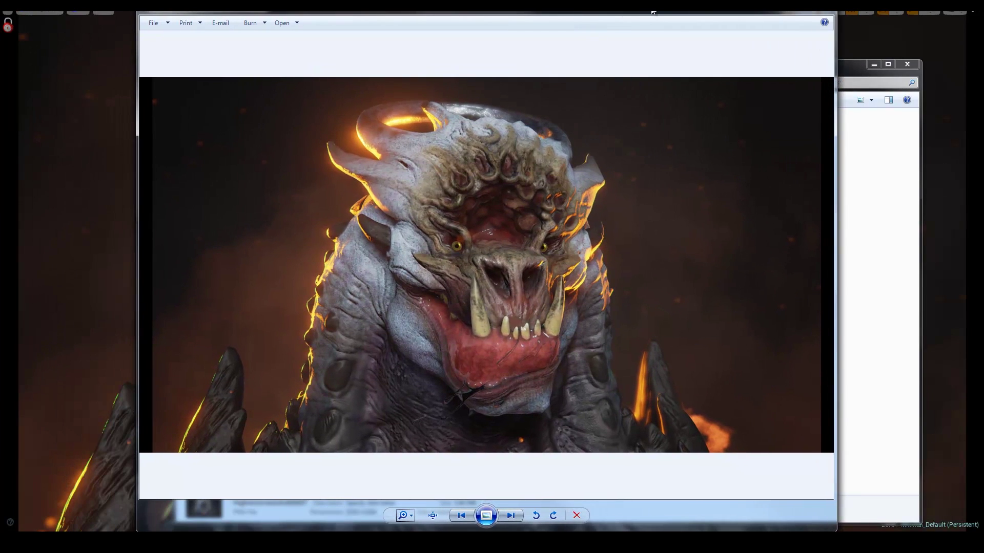
pyautogui.moveTo(579, 14); pyautogui.dragTo(665, 14)
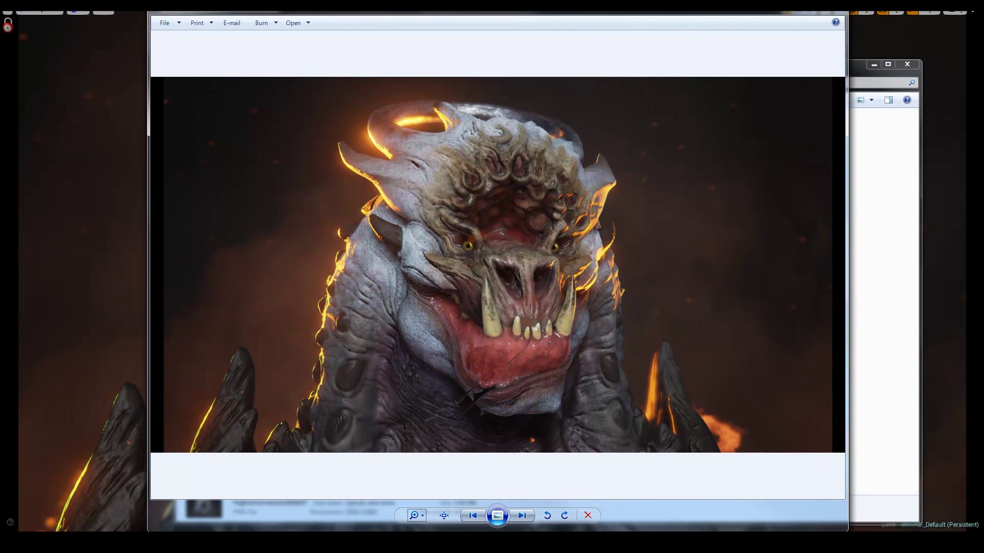
pyautogui.click(829, 14)
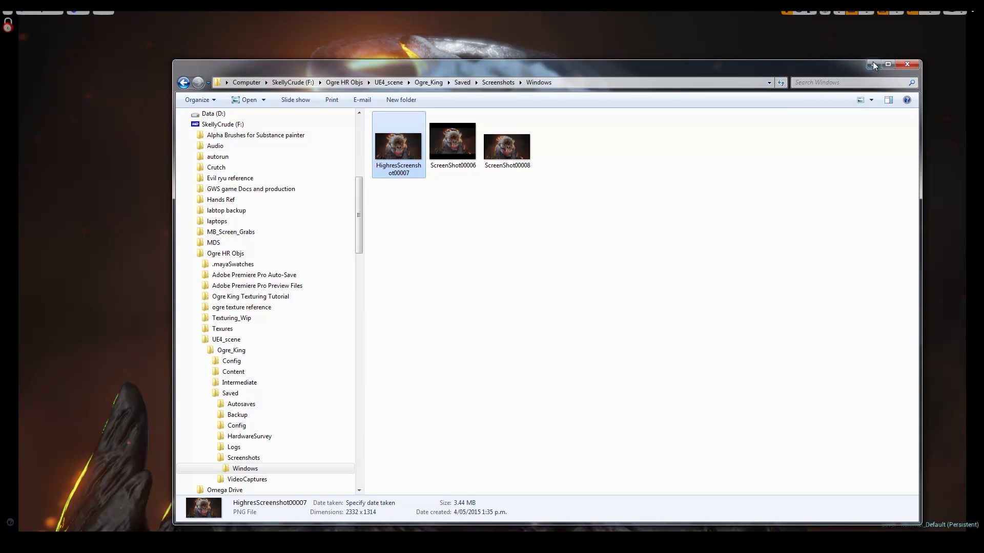
pyautogui.click(873, 64)
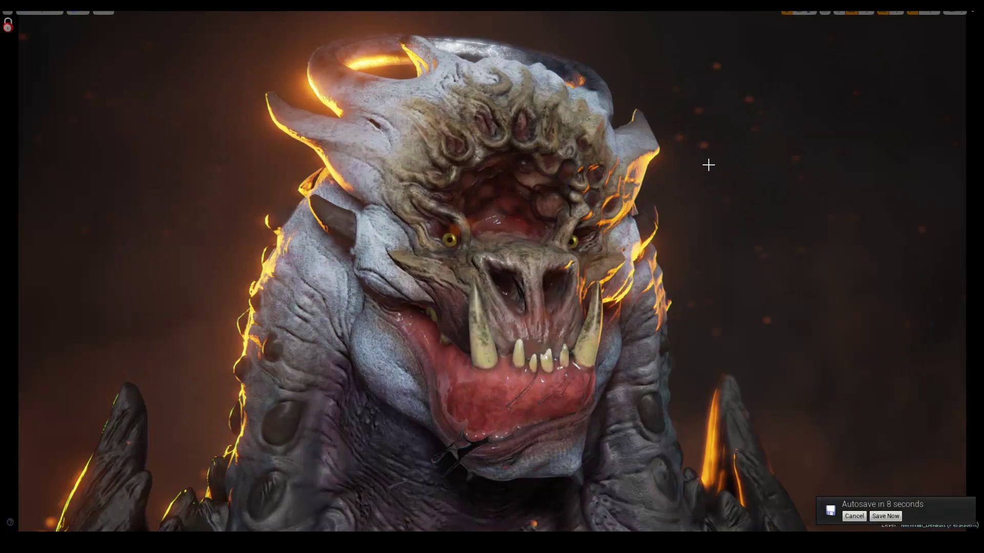
pyautogui.press('F11')
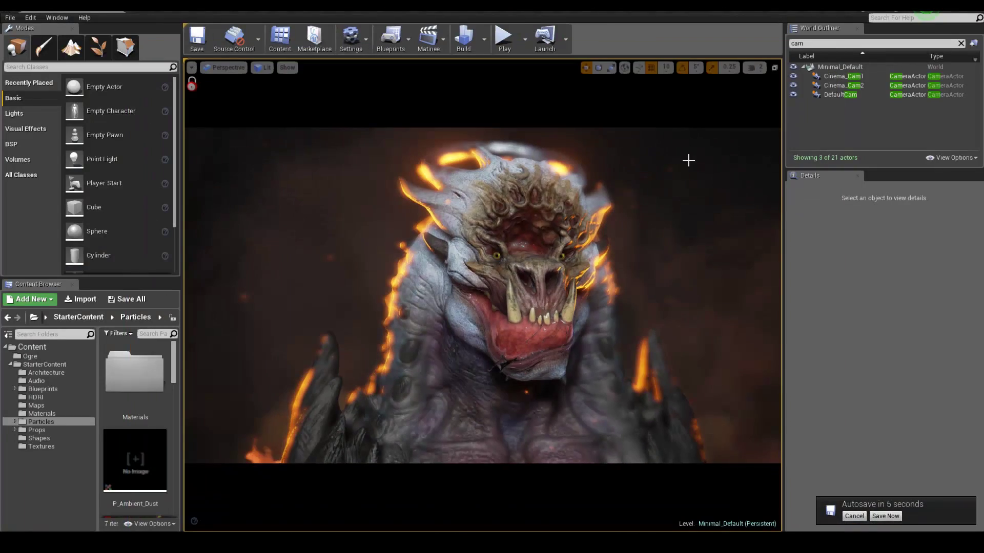